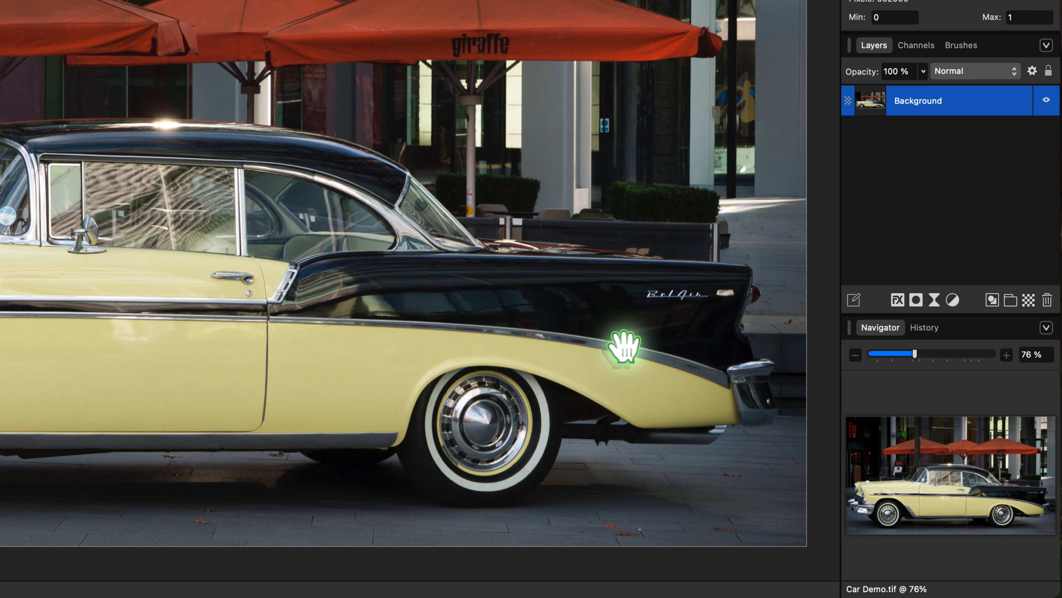
- Add an HSL adjustment layer above the Background photo
left_click(954, 300)
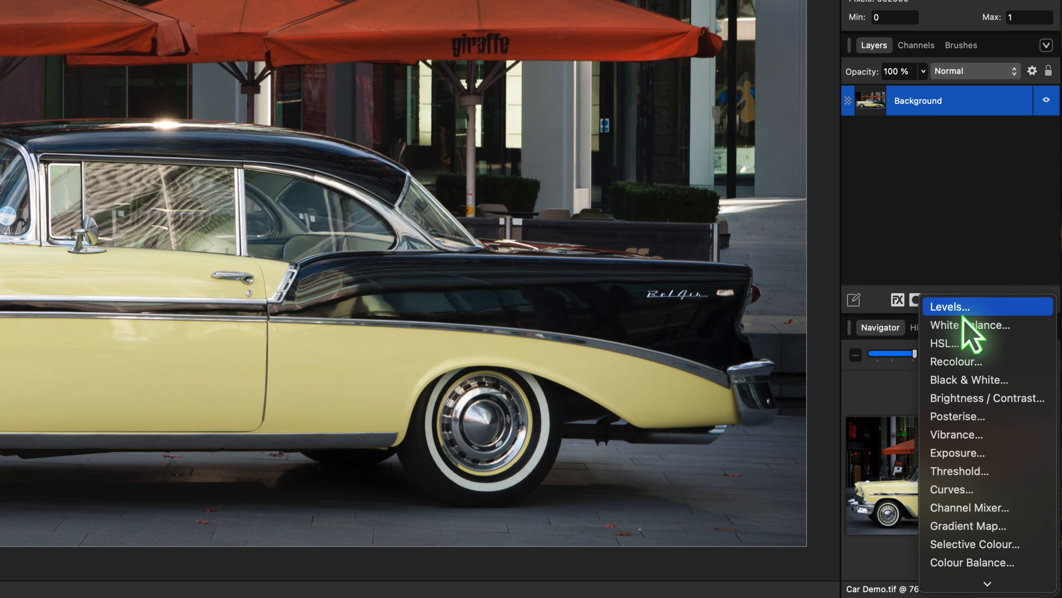
left_click(972, 344)
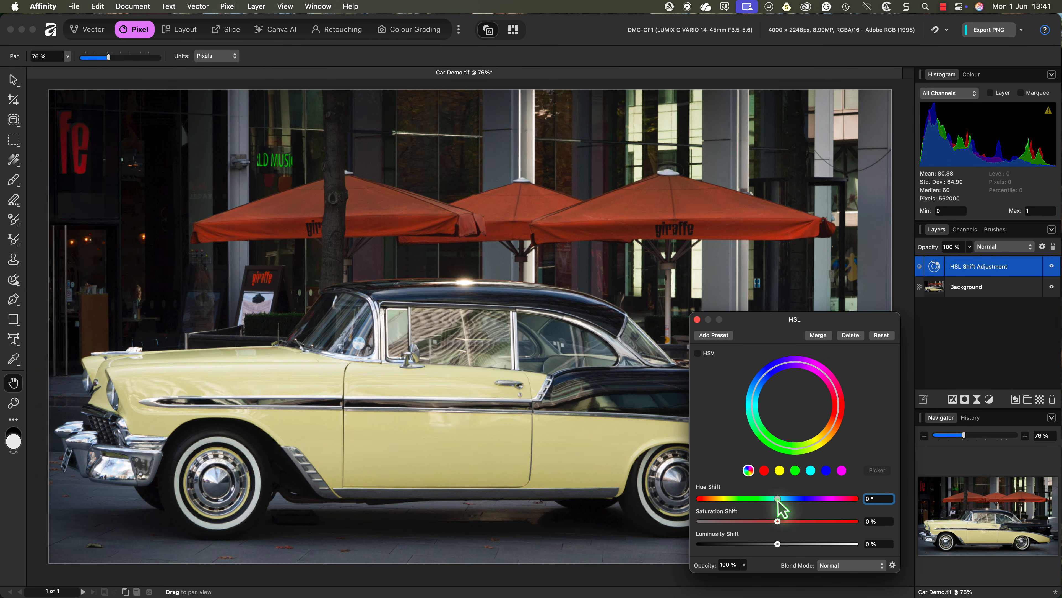
- Try a slight Hue Shift of 6.6° on all colours of the photo and set it back to 0°
mouse_move(779, 499)
left_mouse_down()
mouse_move(720, 501)
mouse_move(884, 503)
mouse_move(782, 504)
left_mouse_up()
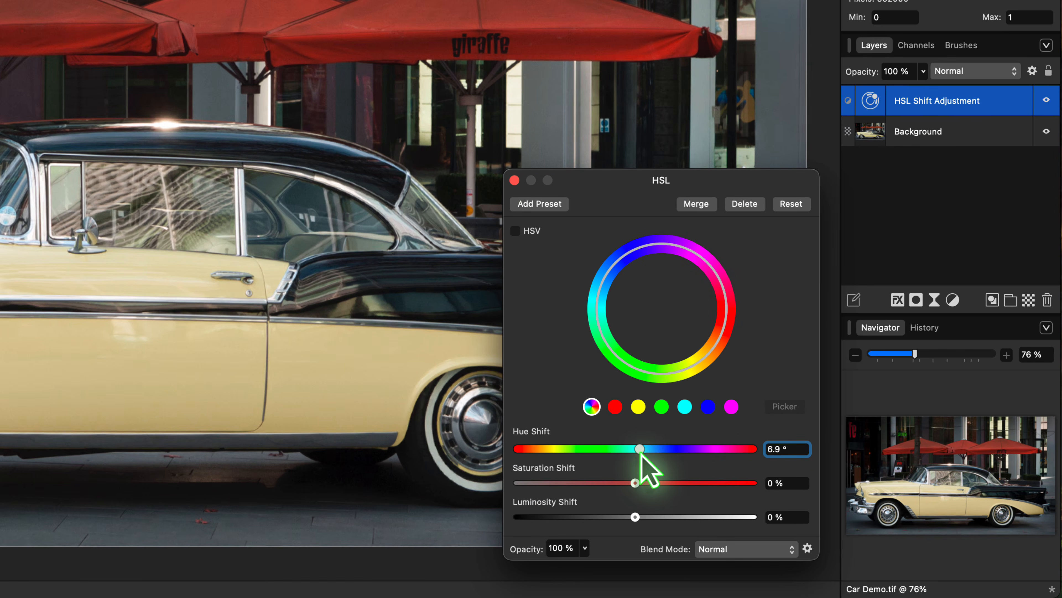
left_click_drag(639, 452, 640, 452)
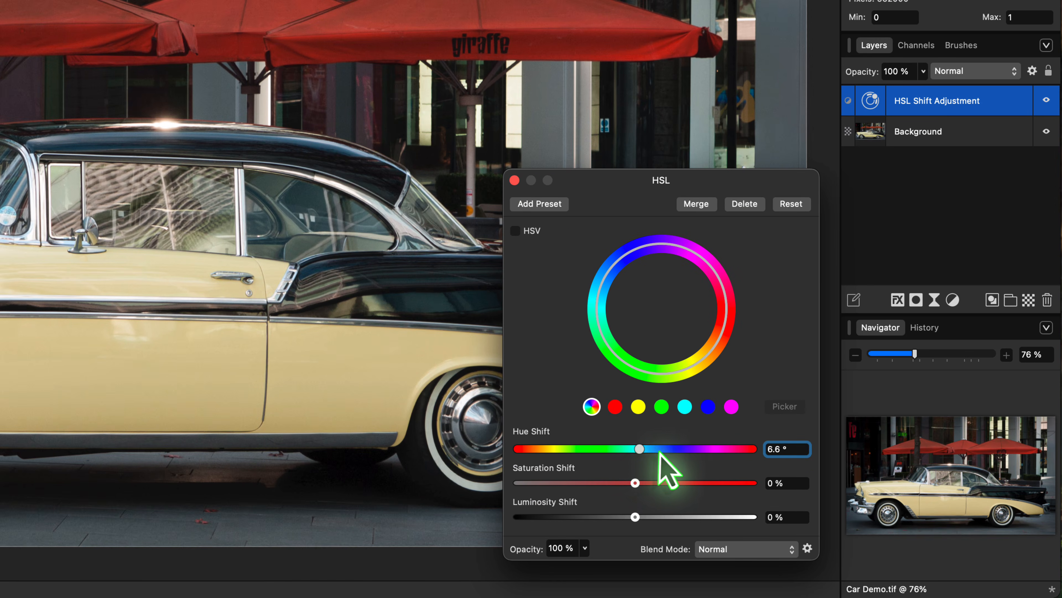
left_click(801, 448)
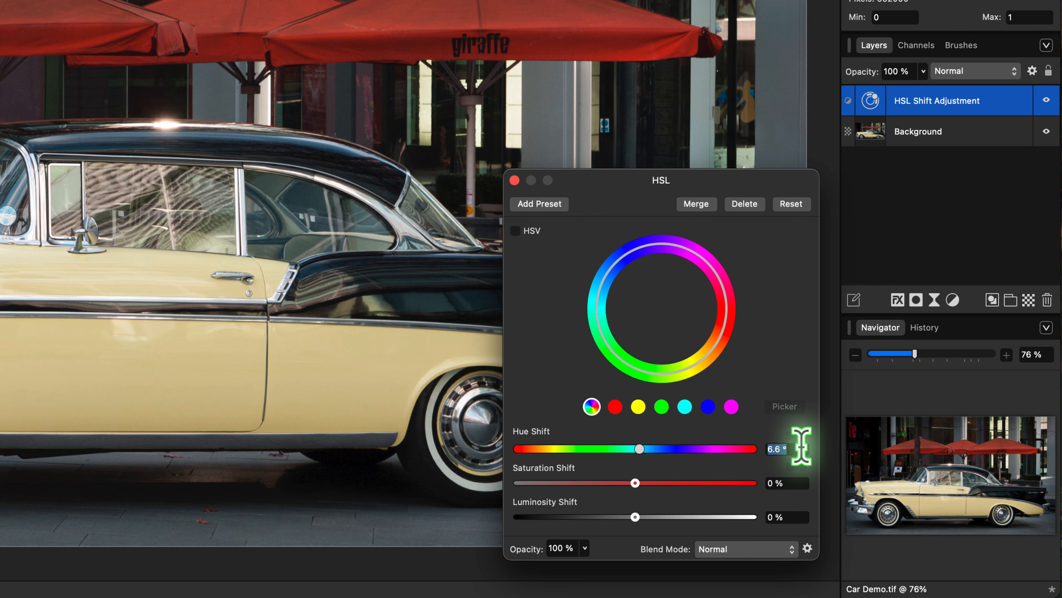
type("0")
key("Return")
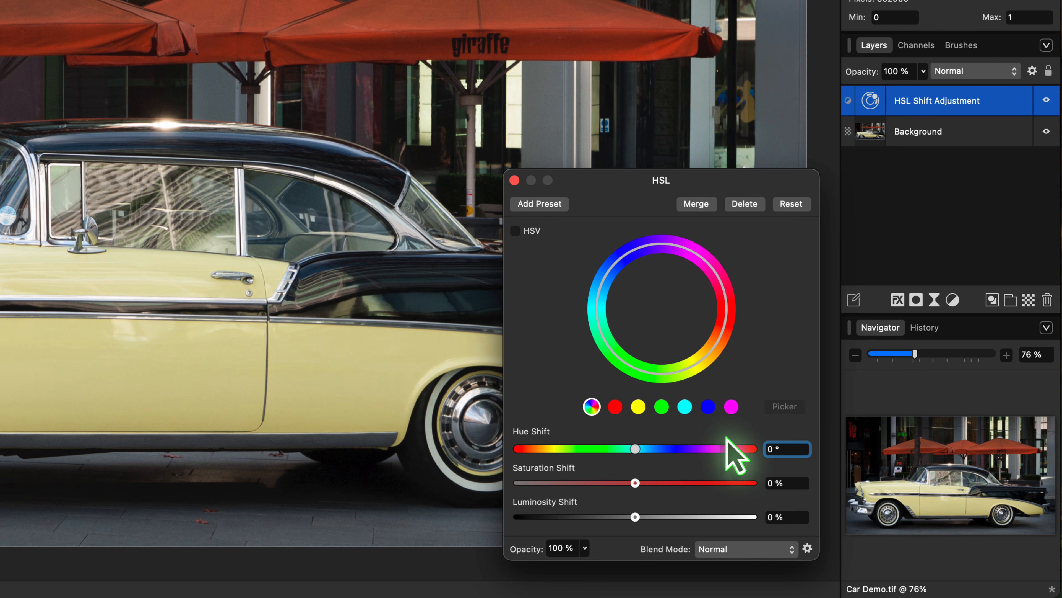
- Try Hue Shifts of -95.1° and -163.3° on the yellow colour range and set it back to 0°
left_click(639, 407)
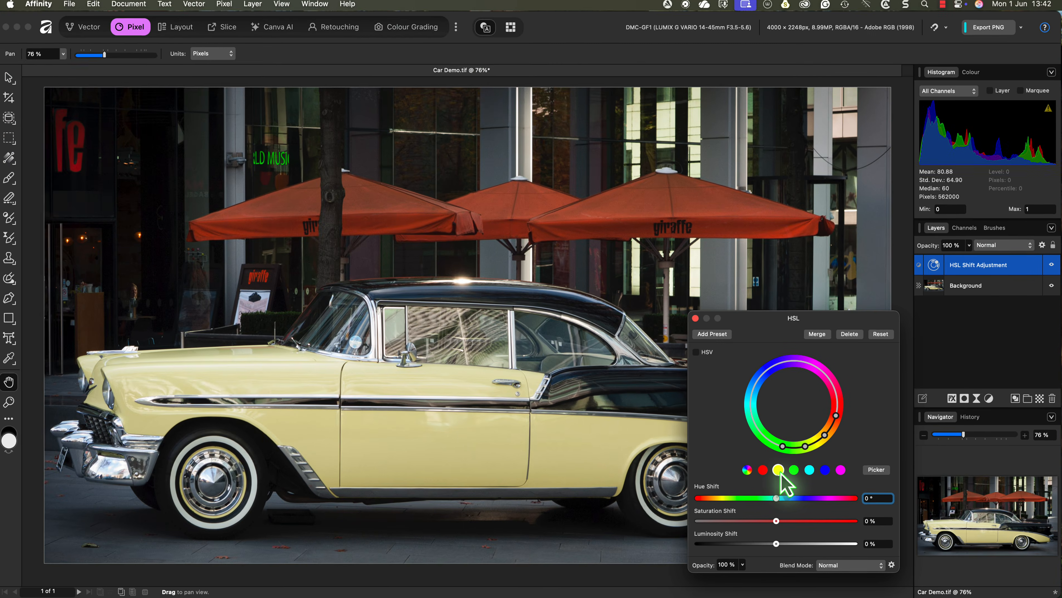
left_click_drag(688, 468, 684, 471)
left_click_drag(775, 503, 737, 505)
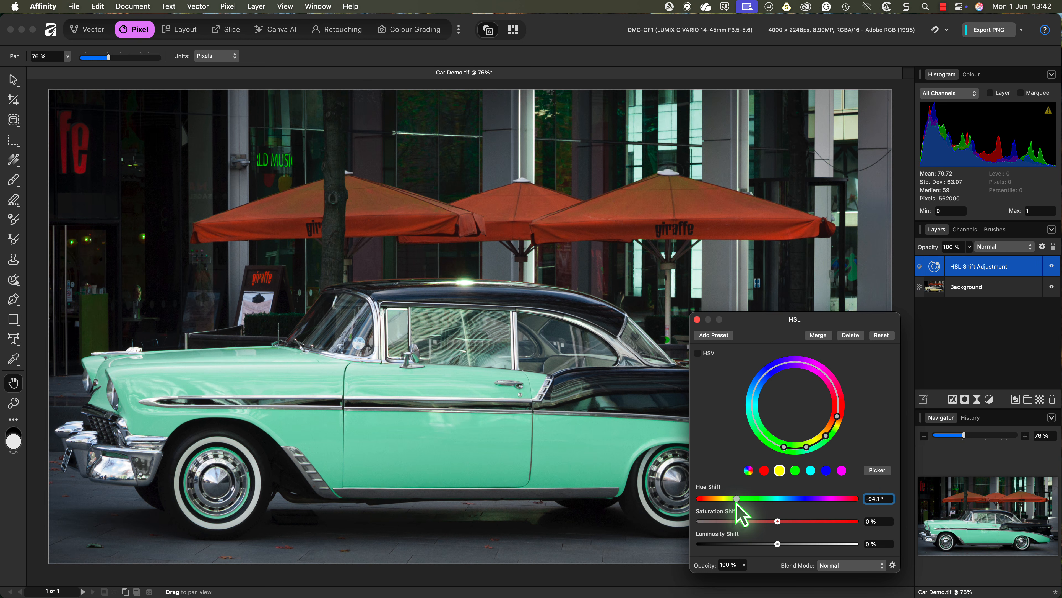
left_click_drag(737, 502, 735, 502)
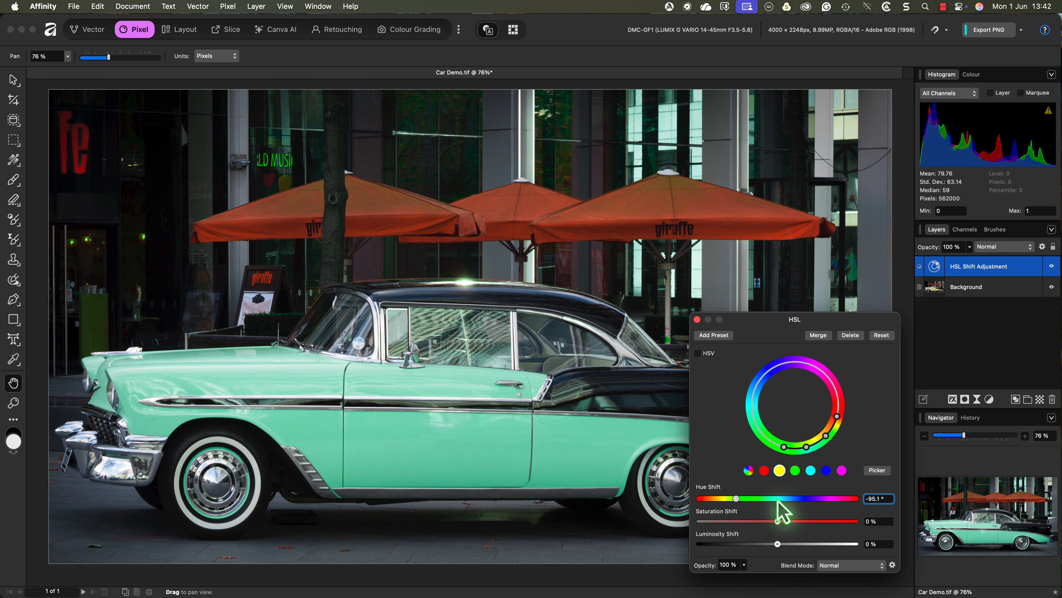
left_click_drag(737, 499, 706, 500)
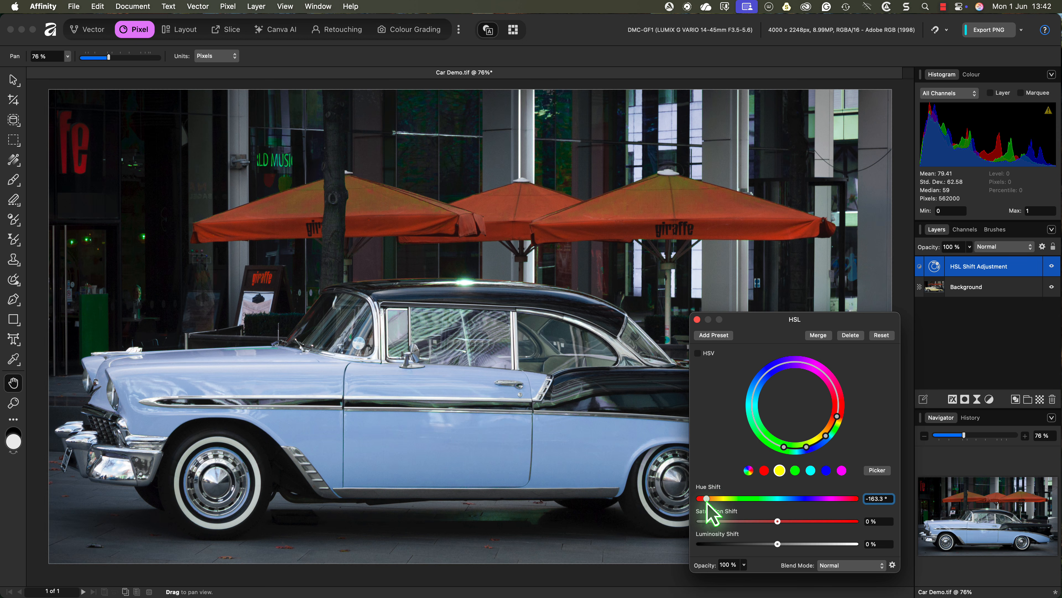
left_click(887, 498)
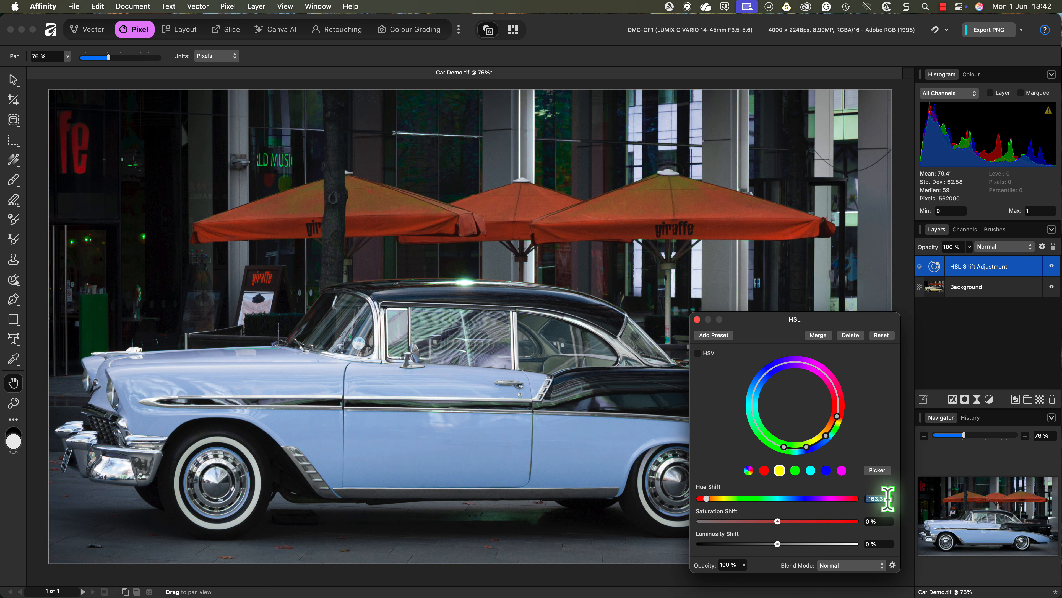
type("0")
key("Return")
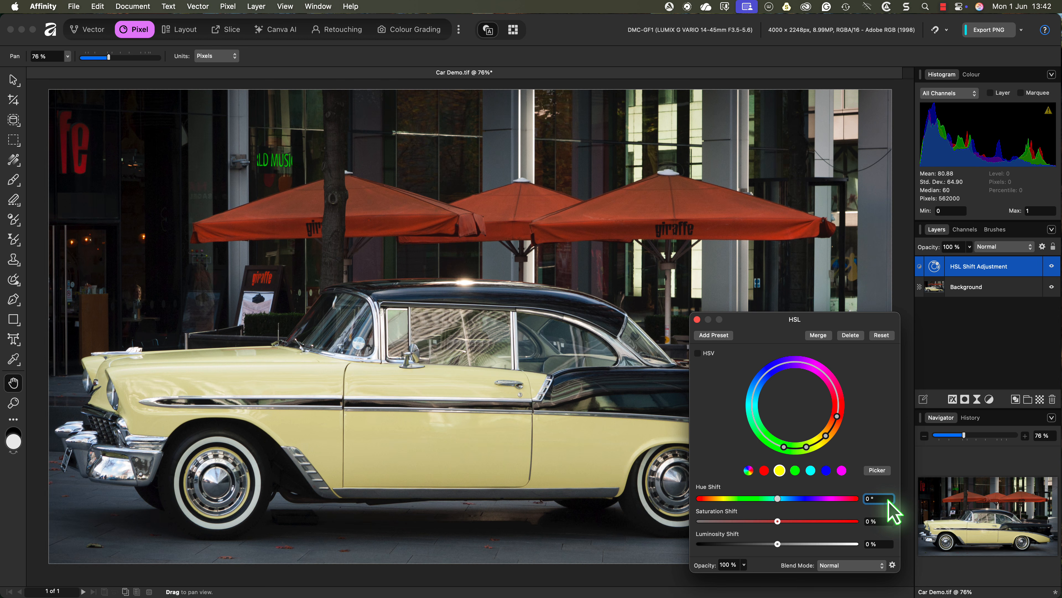
- Try sampling the umbrella's red as the target range with a Hue Shift of -98.8°, and reset the HSL adjustment
left_click(876, 472)
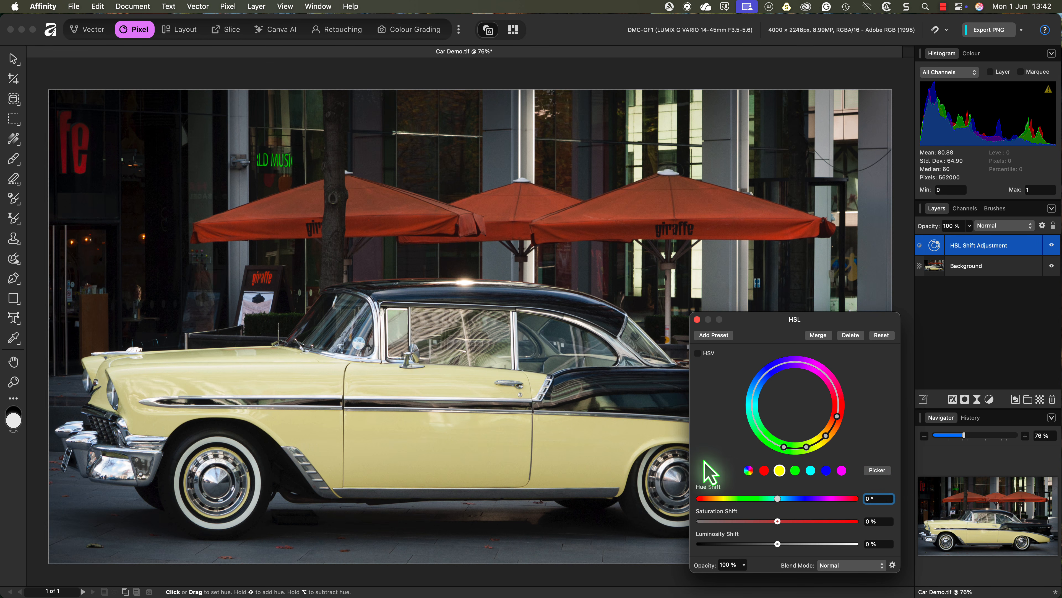
left_click(527, 208)
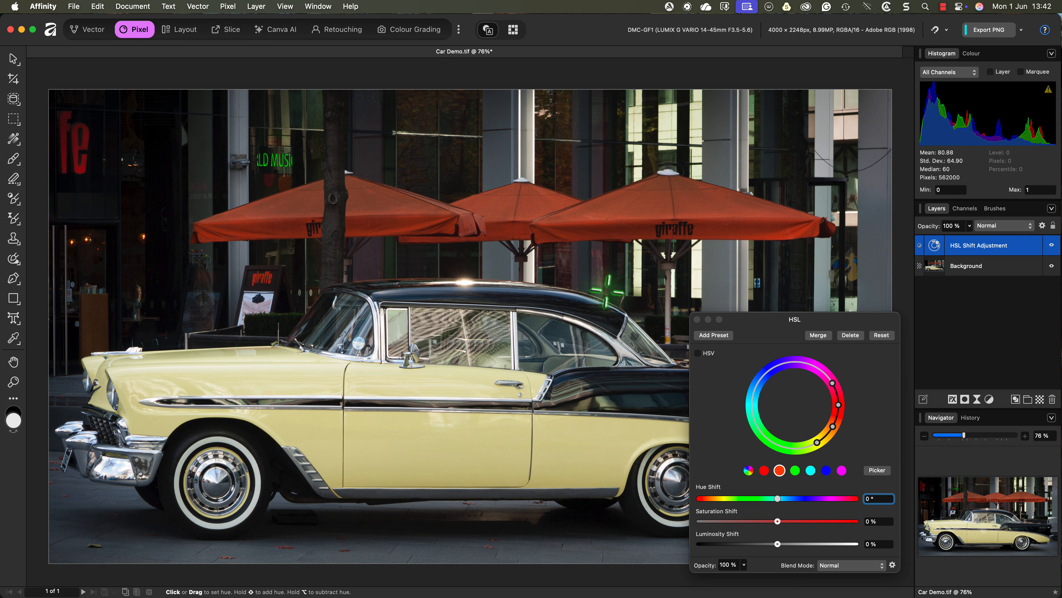
left_click_drag(778, 499, 736, 502)
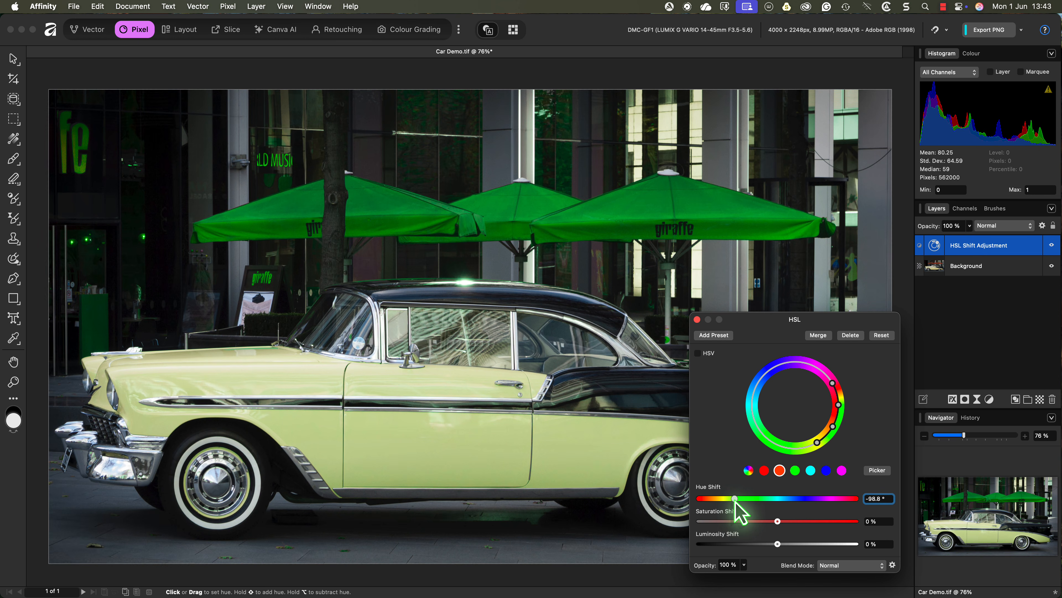
left_click(880, 336)
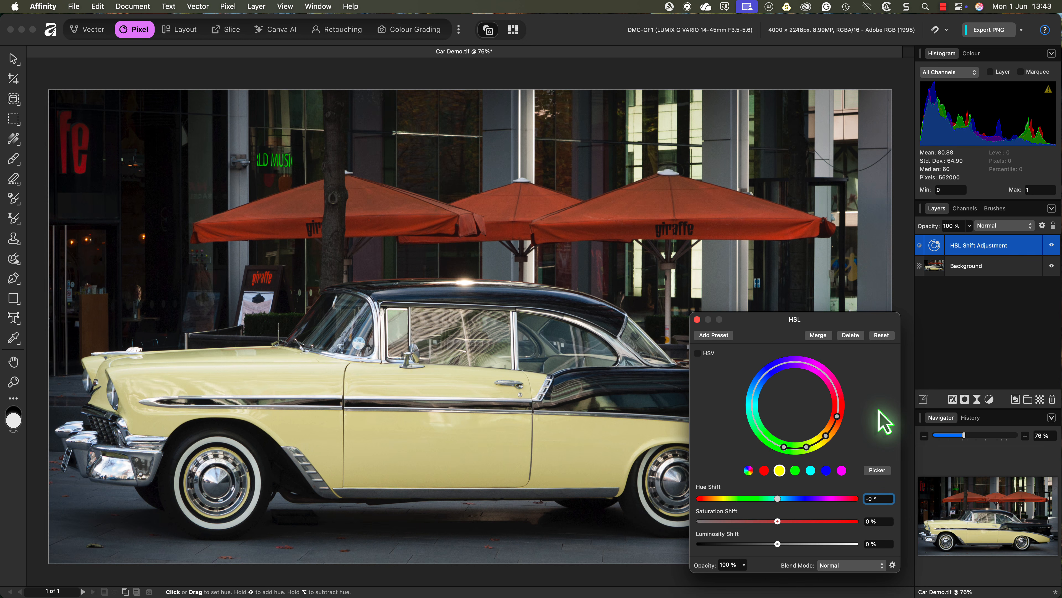
- Recolour the car's sampled yellow paint with Hue Shift -168.4° and Saturation Shift 45%, fine-tuning the affected range on the colour wheel
left_click(782, 472)
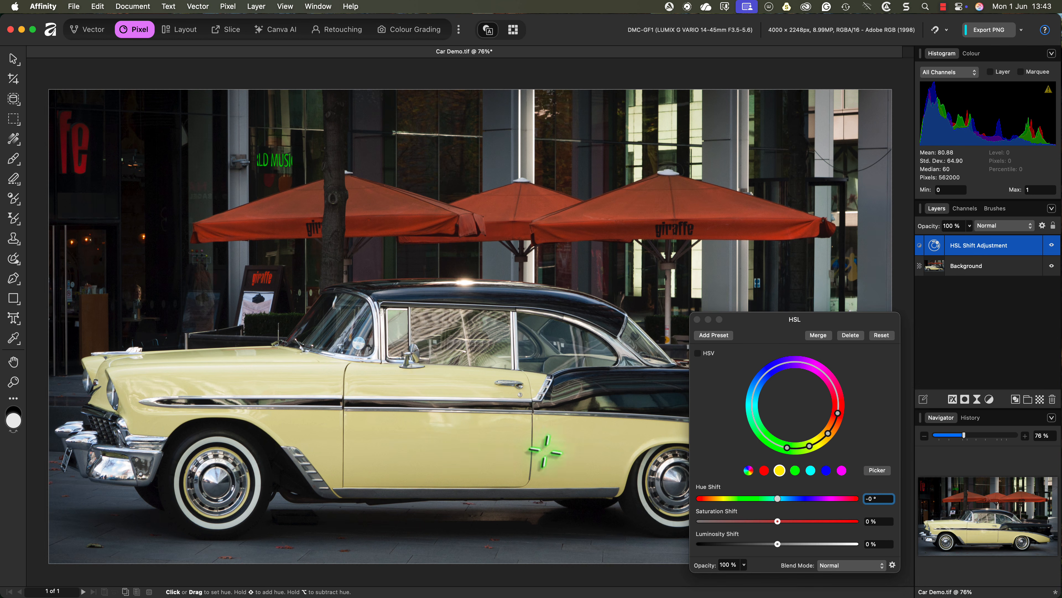
left_click_drag(777, 498, 704, 498)
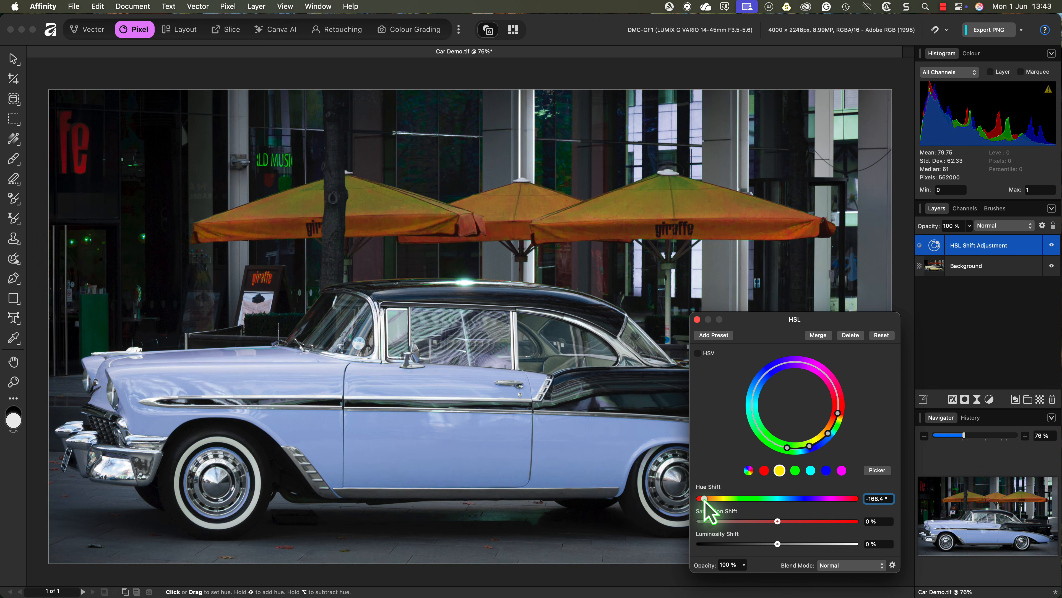
left_click_drag(777, 521, 813, 522)
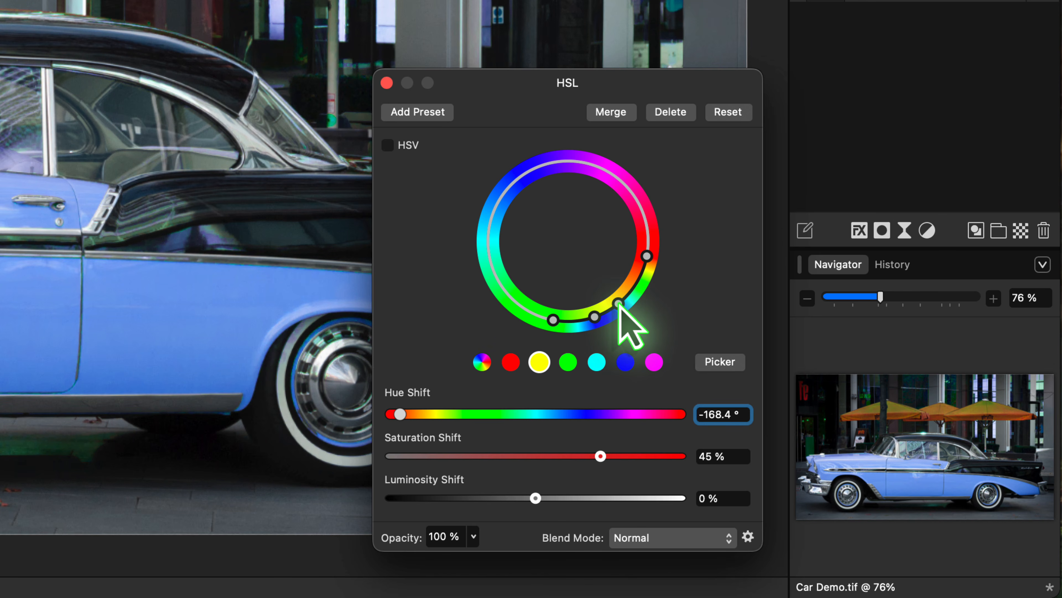
mouse_move(628, 294)
left_mouse_down()
mouse_move(635, 284)
mouse_move(627, 297)
left_mouse_up()
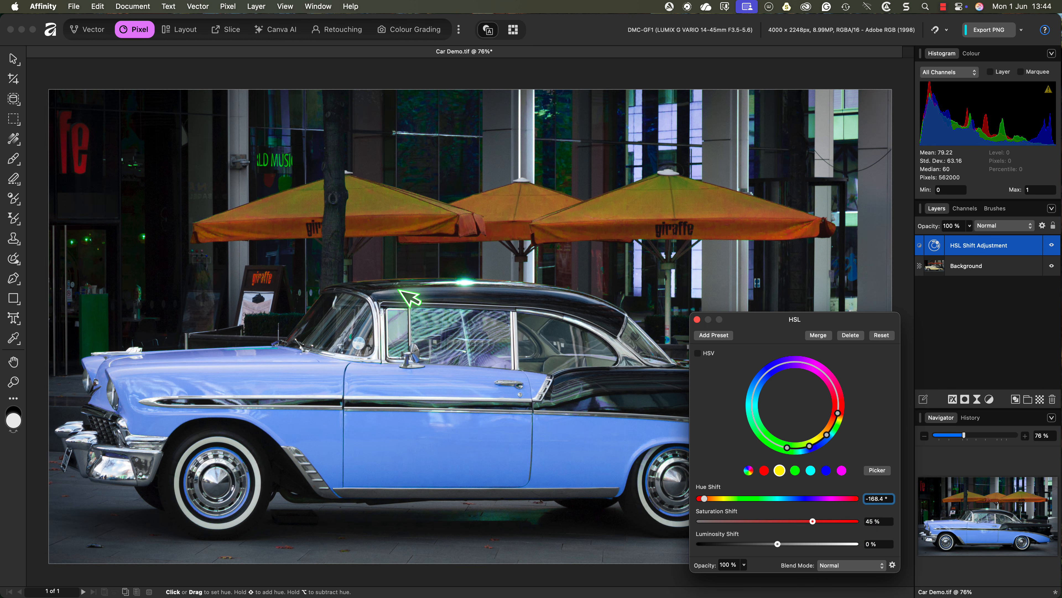
- Select the whole car on the Background layer using the Object Selection tool
left_click(13, 99)
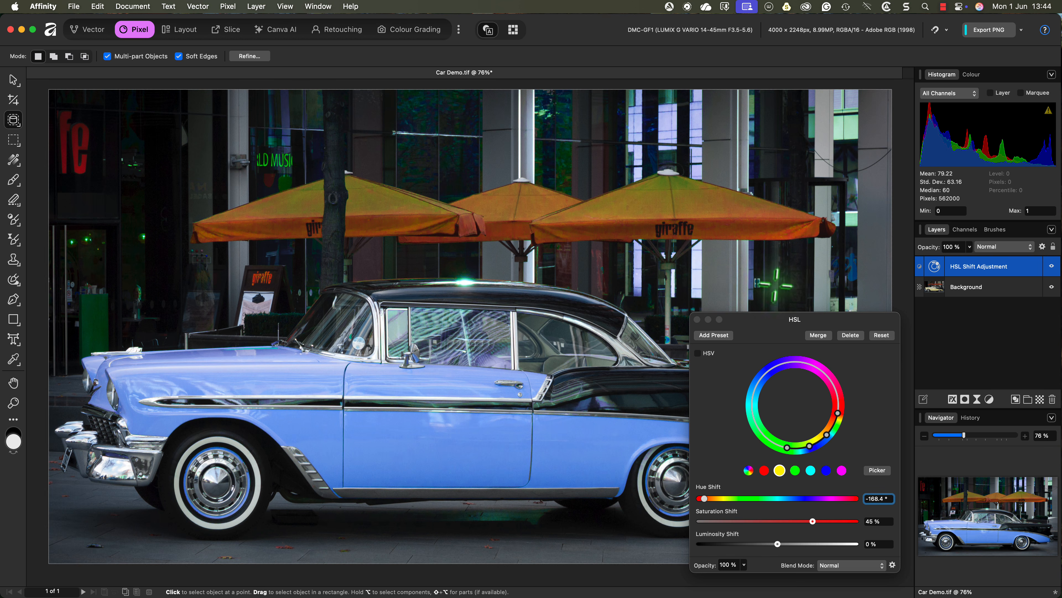
left_click(933, 287)
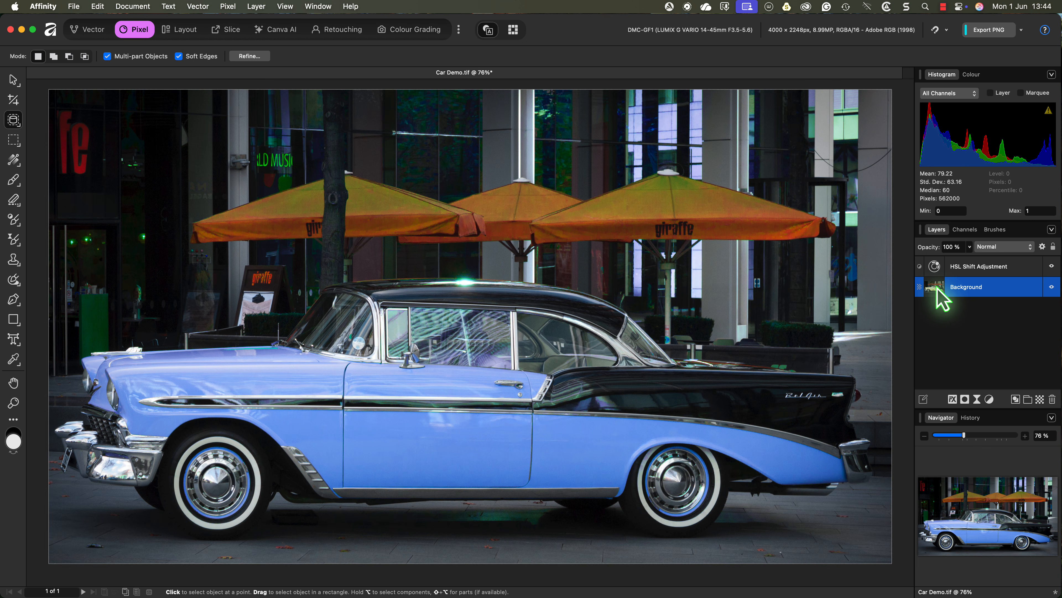
left_click(483, 388)
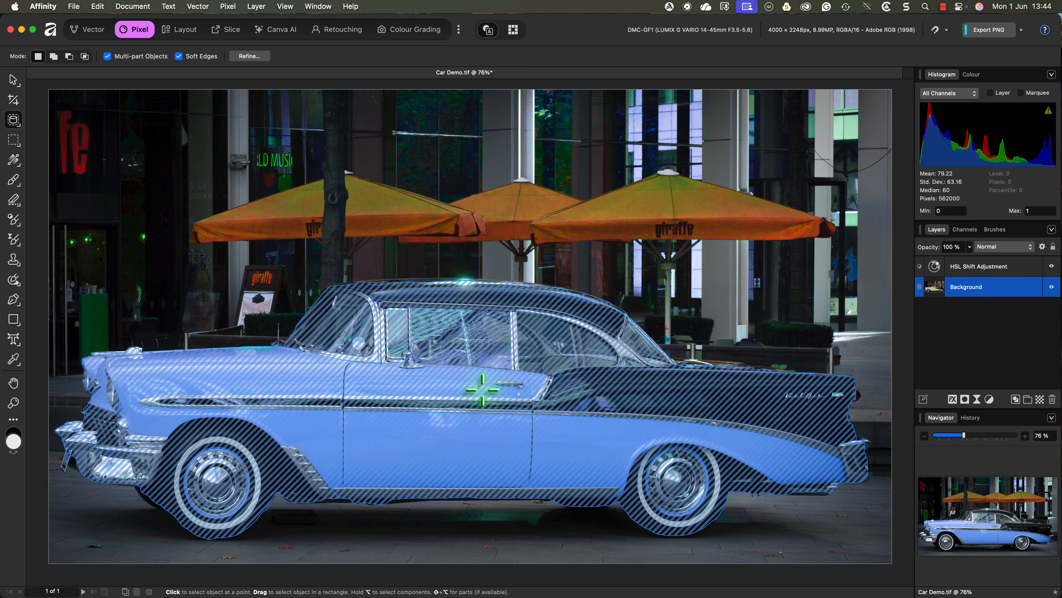
left_click(483, 390)
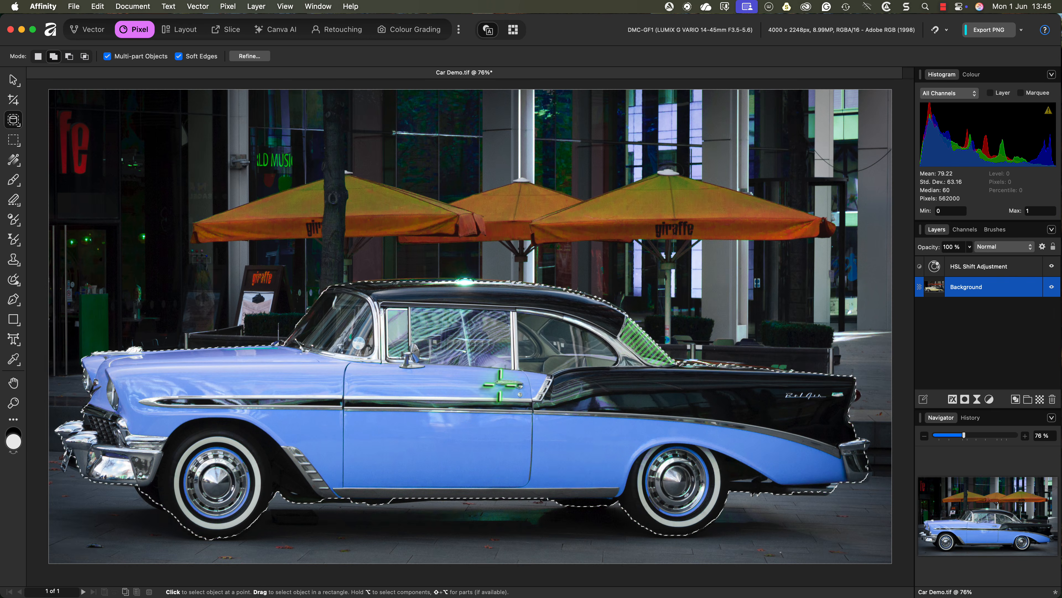
- Mask the HSL adjustment layer with the car selection and expand the layer to show its mask
left_click(936, 270)
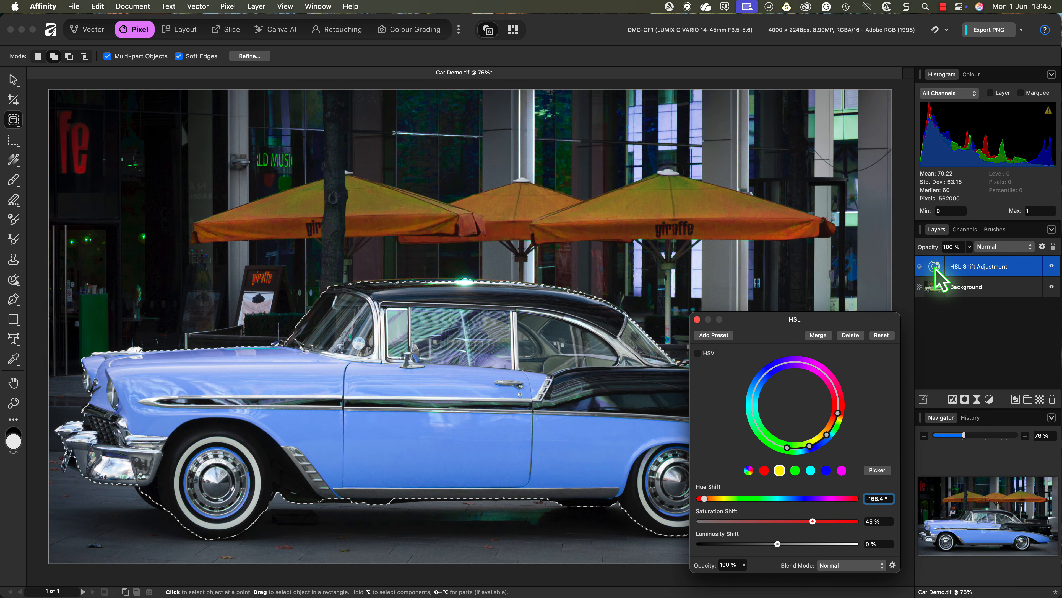
left_click(966, 400)
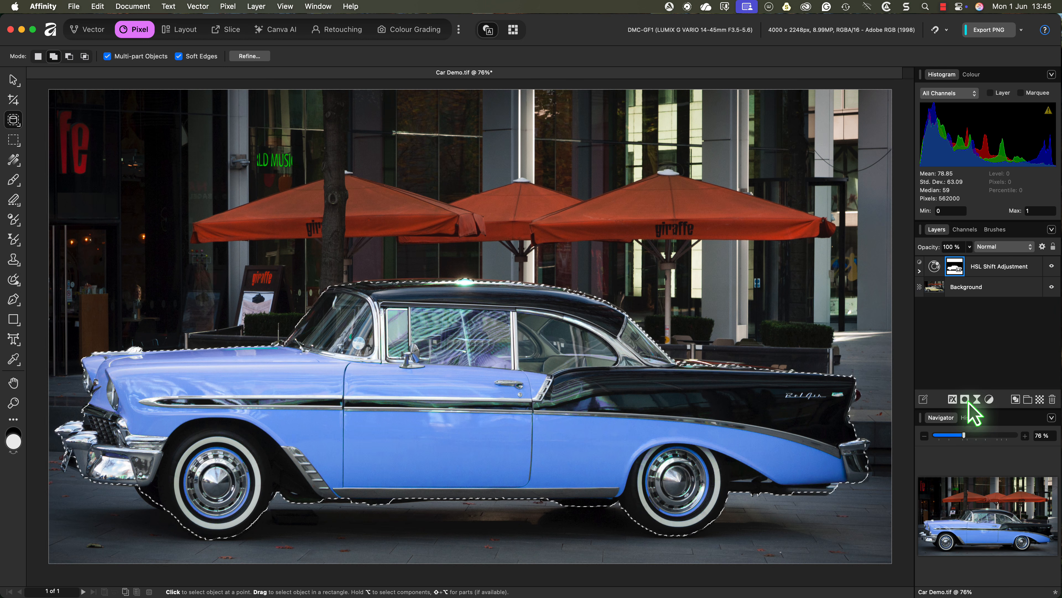
left_click(919, 270)
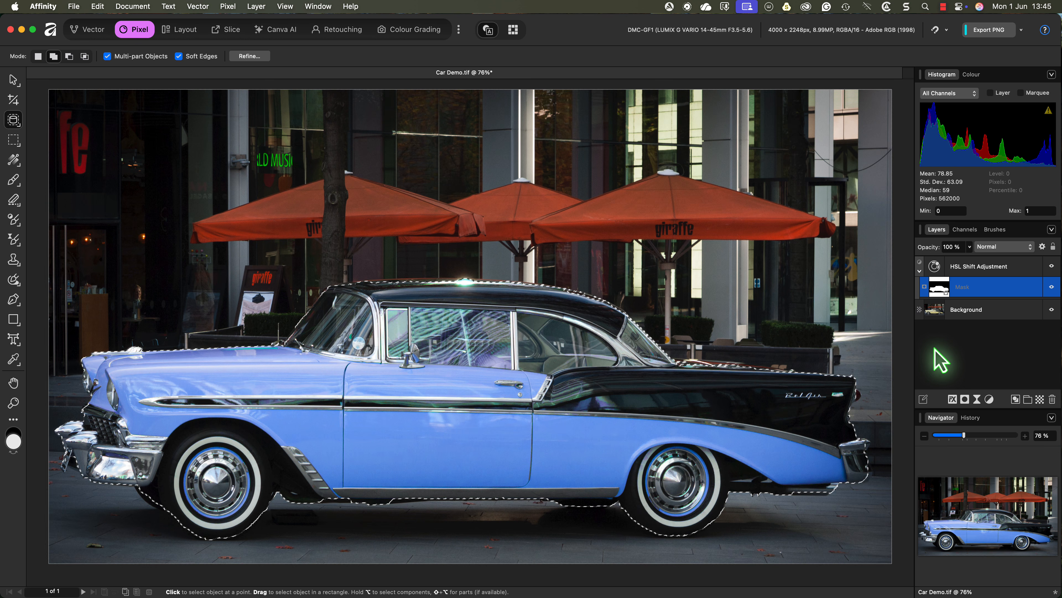
- Deselect the pixel selection around the car
left_click(229, 6)
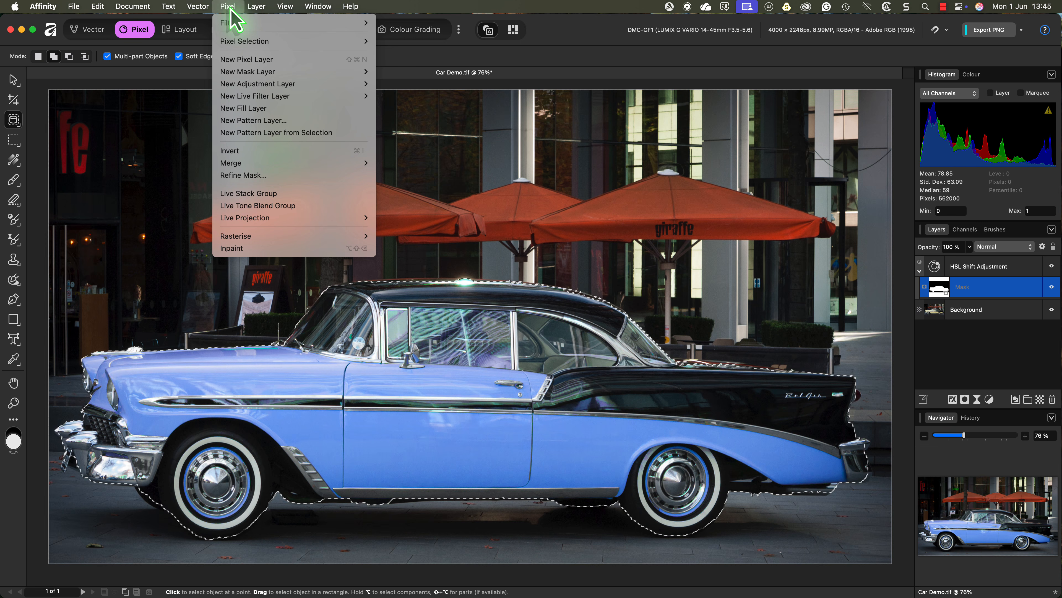
mouse_move(251, 41)
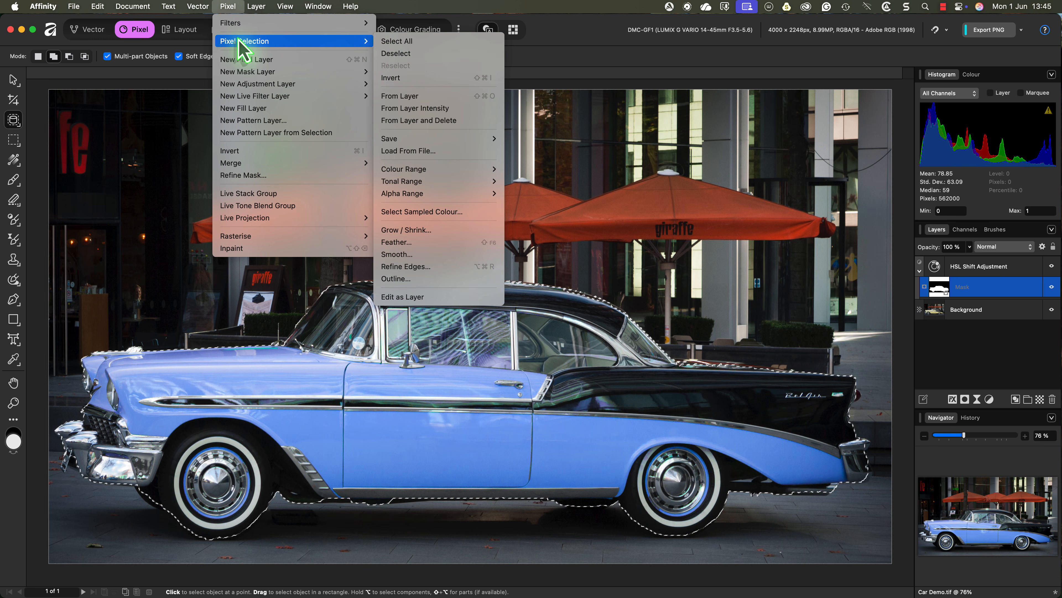
left_click(398, 53)
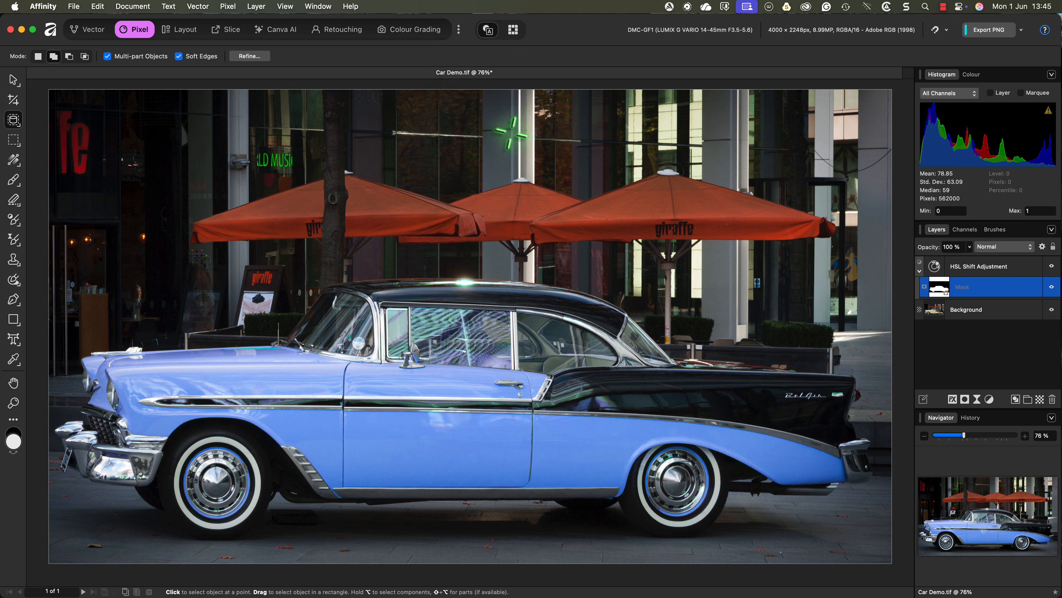